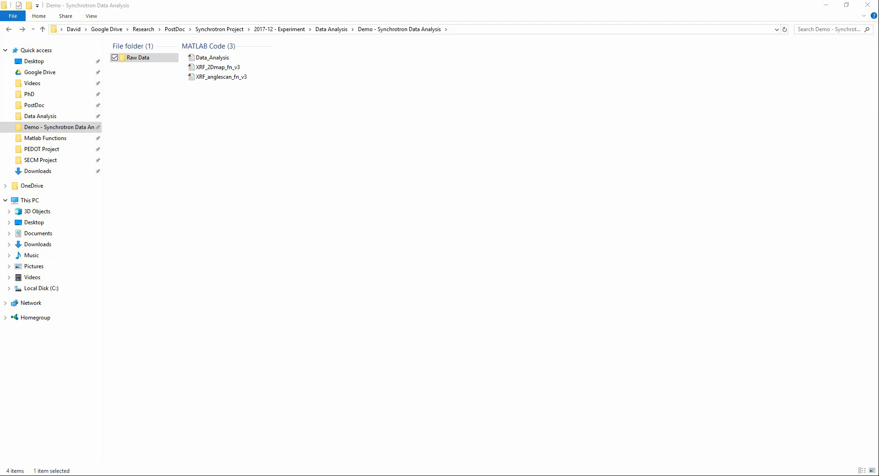
Step: Open the 2C_5 folder inside Raw Data > LFP_SET1_2
left_click(139, 61)
double_click(139, 59)
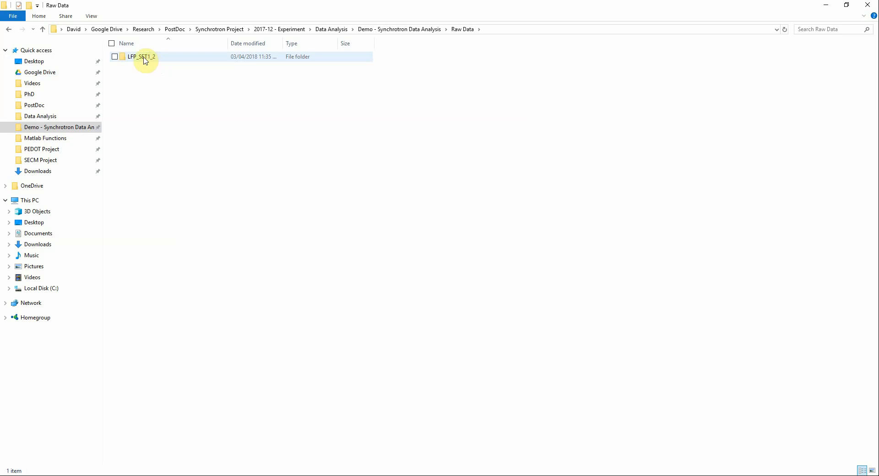
left_click(145, 60)
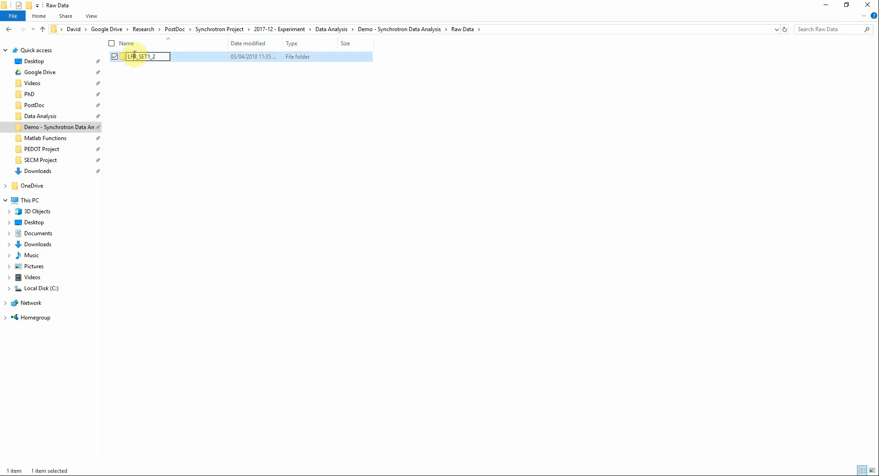
double_click(133, 64)
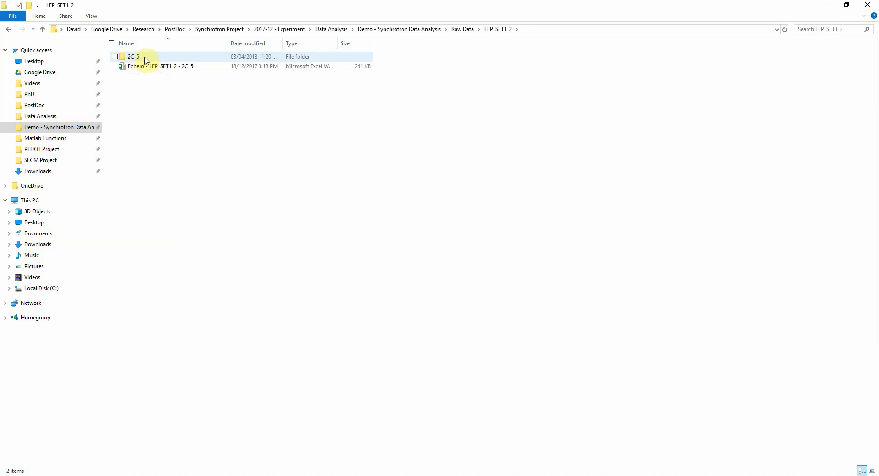
double_click(137, 57)
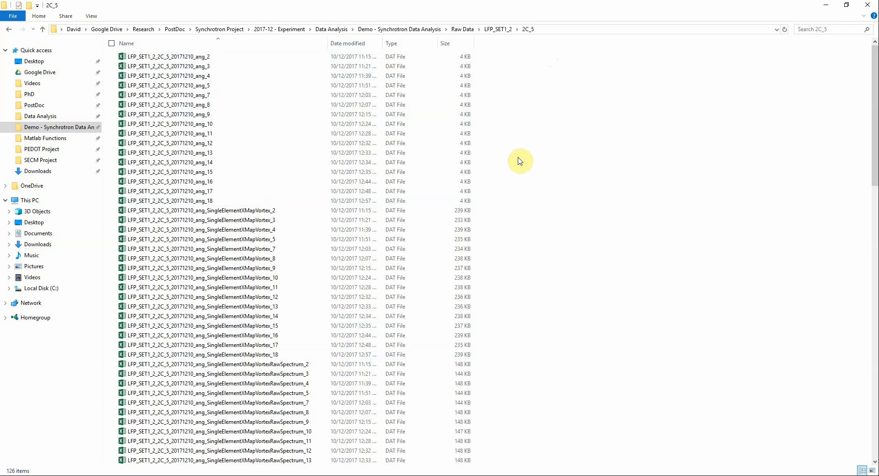
Step: Examine the three kinds of scan files in the folder: the RawSpectrum, XMapVortex and plain ang data files
left_click(233, 369)
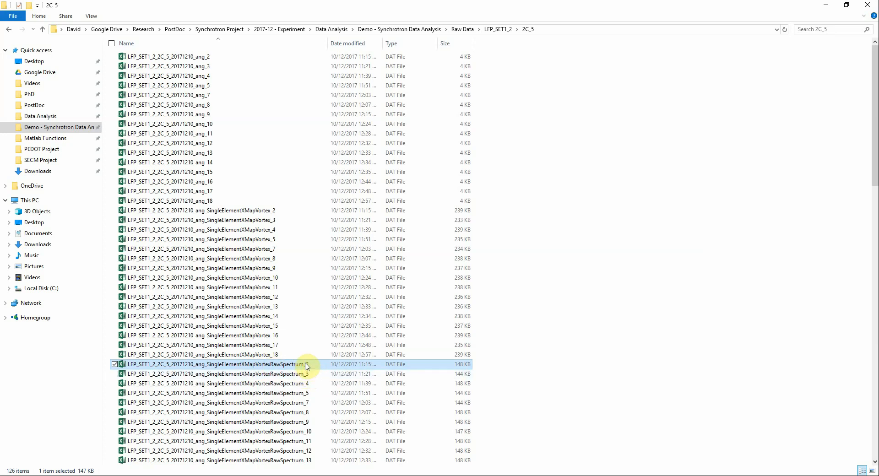
left_click(214, 212)
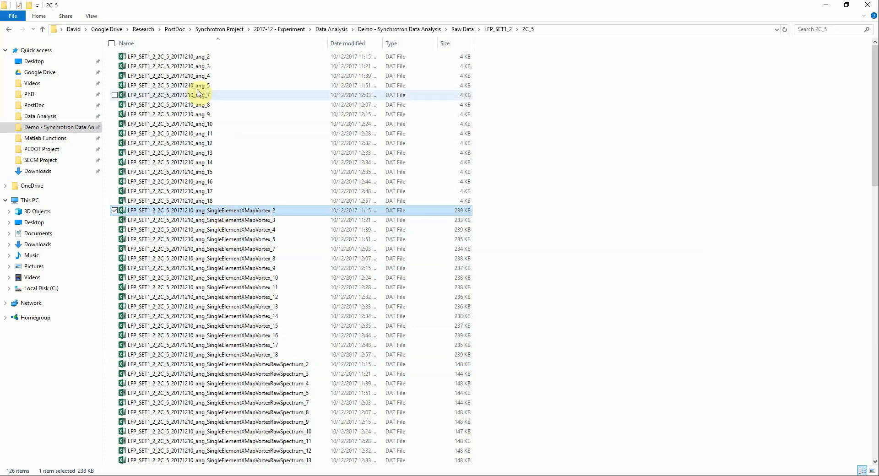
left_click(195, 57)
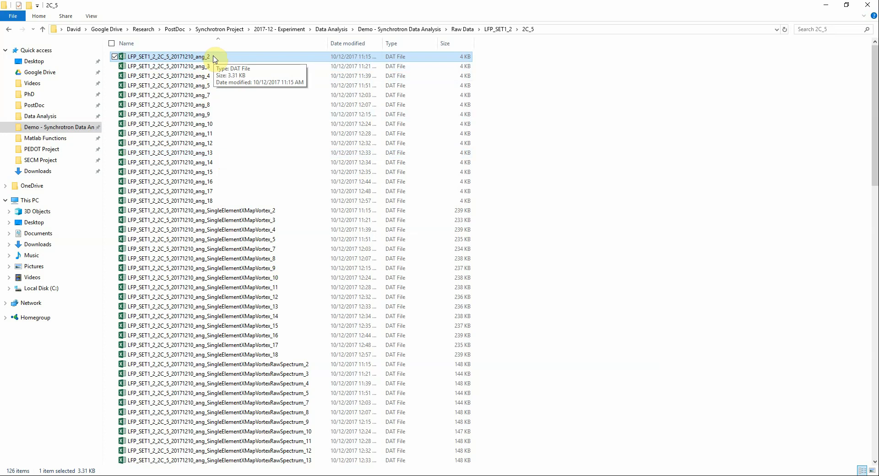
Step: Copy the plain ang data files, ang_2 through ang_18, into the Demo - Synchrotron Data Analysis folder
left_click_drag(488, 57, 191, 200)
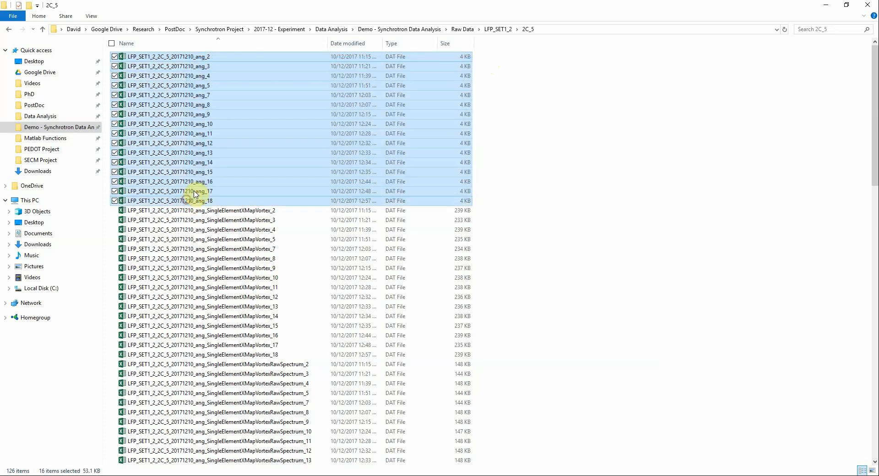
right_click(202, 114)
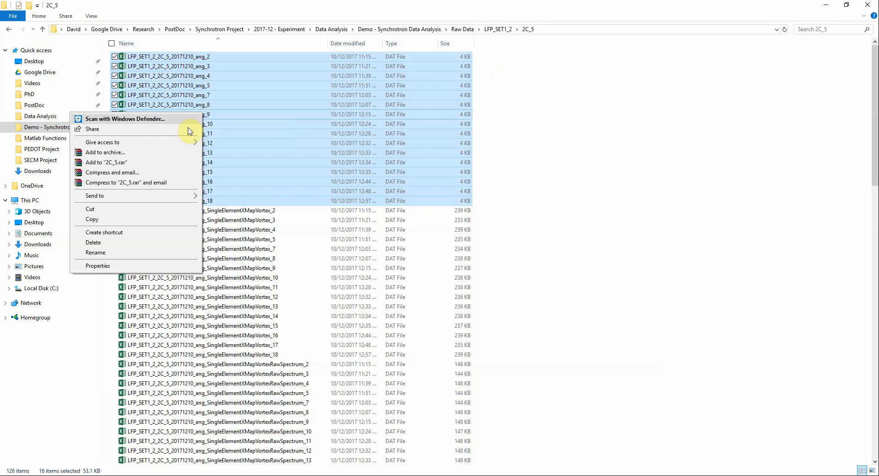
left_click(131, 220)
left_click(622, 125)
key("alt+Left")
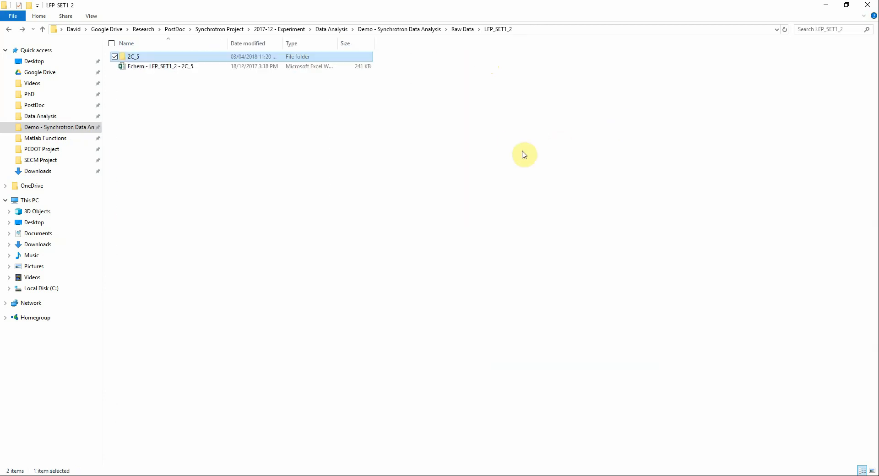
key("alt+Left")
key("alt+Left")
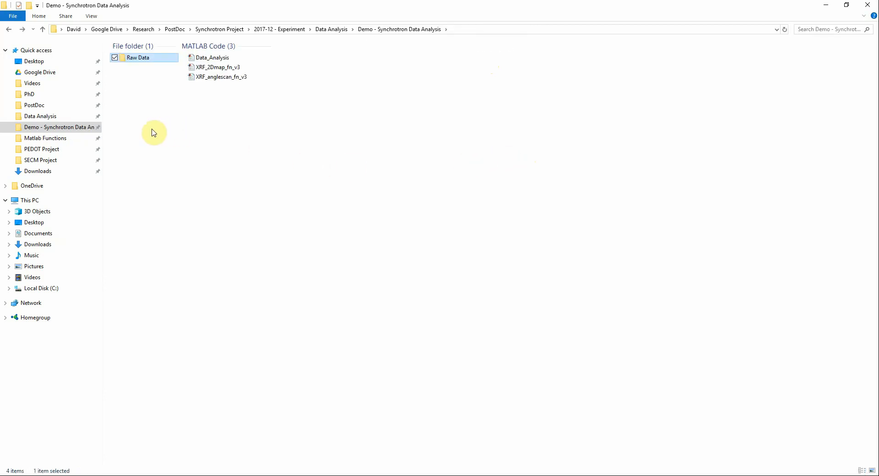
right_click(151, 131)
left_click(104, 193)
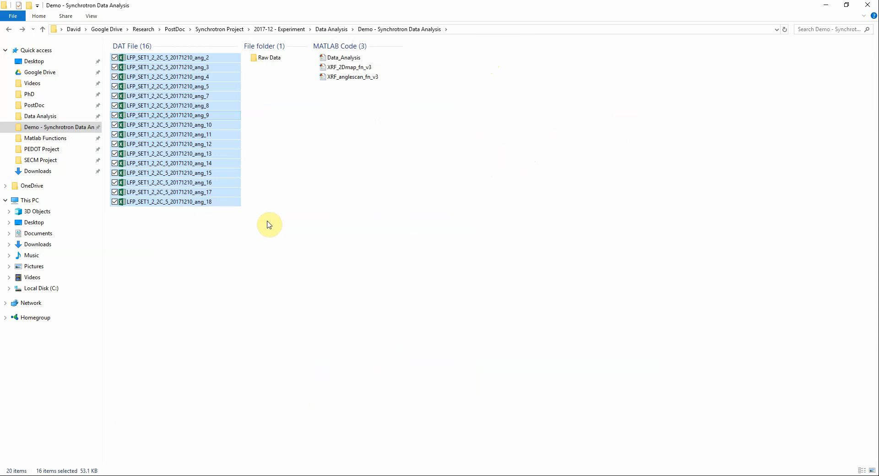
Step: Search for "renamer" and launch Advanced Renamer
left_click(10, 475)
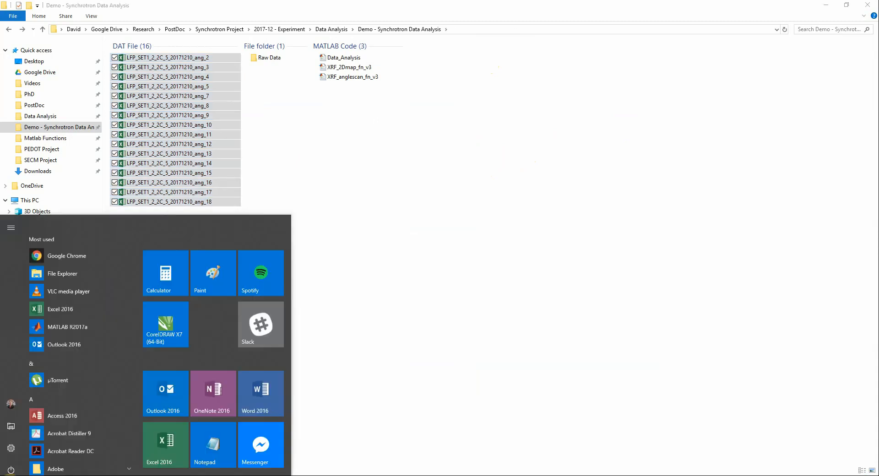
type("renamer")
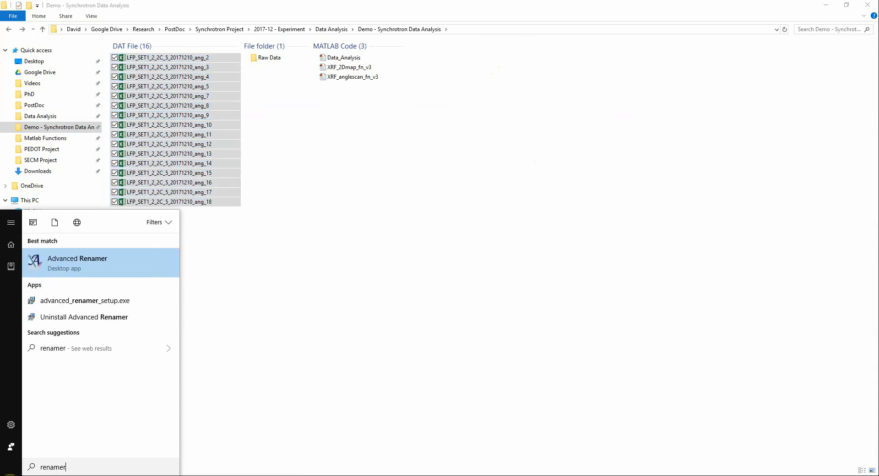
left_click(96, 263)
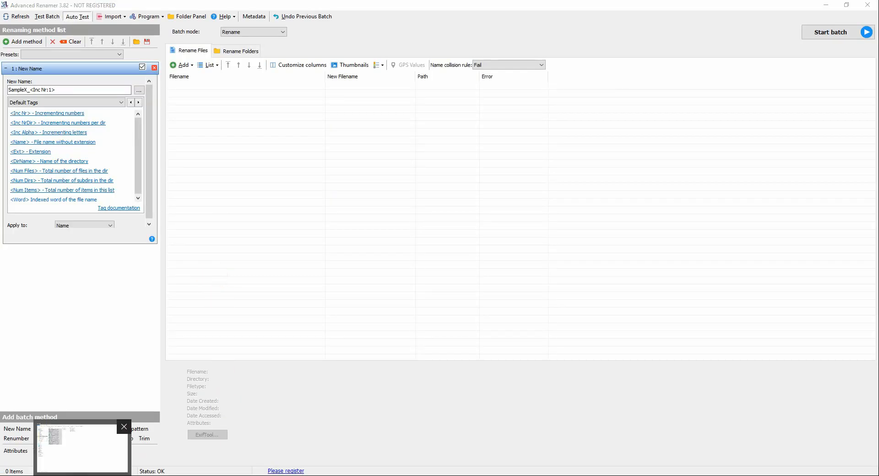
Step: Add all the copied ang data files from the Demo - Synchrotron Data Analysis folder to the rename list
left_click(82, 442)
double_click(367, 7)
left_click_drag(464, 72, 577, 100)
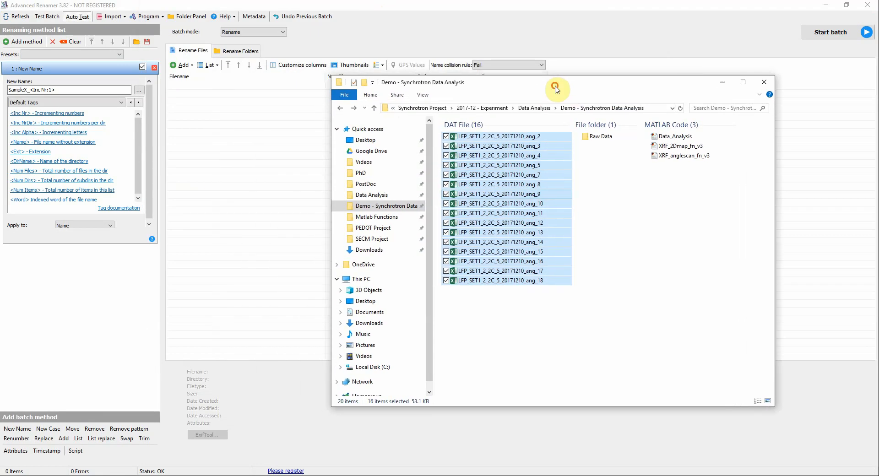
left_click_drag(523, 324, 463, 139)
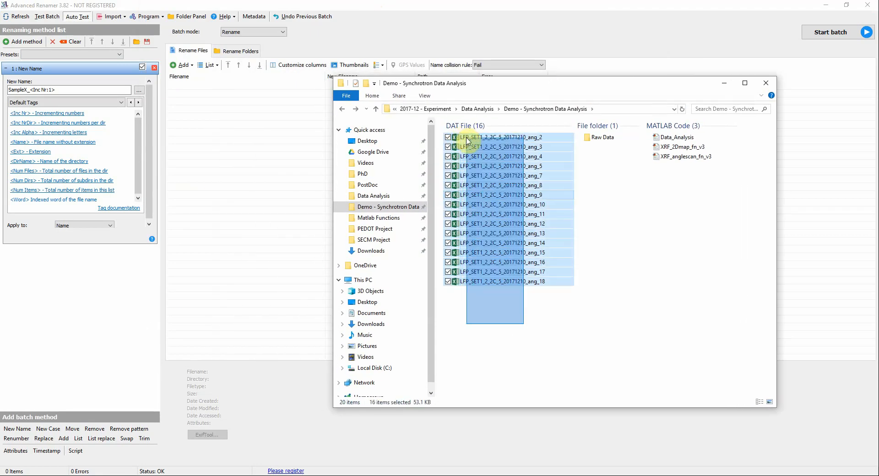
left_click_drag(522, 176, 222, 175)
Step: Set the new name pattern to Sample2_2C_5_ang_<Inc Nr:1>, using the incrementing number tag
left_click(66, 86)
double_click(66, 87)
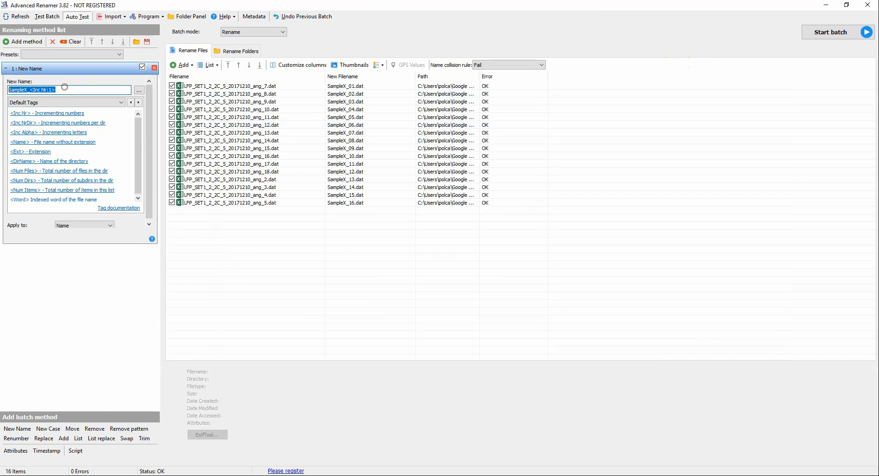
key("BackSpace")
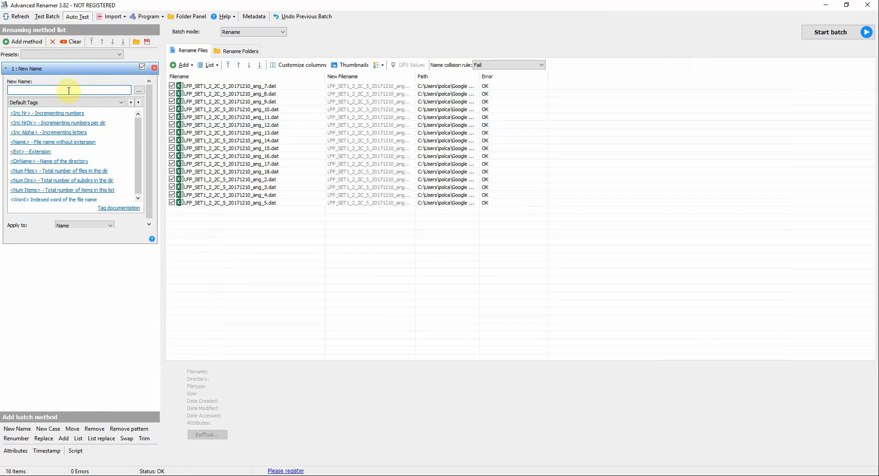
type("Sample2")
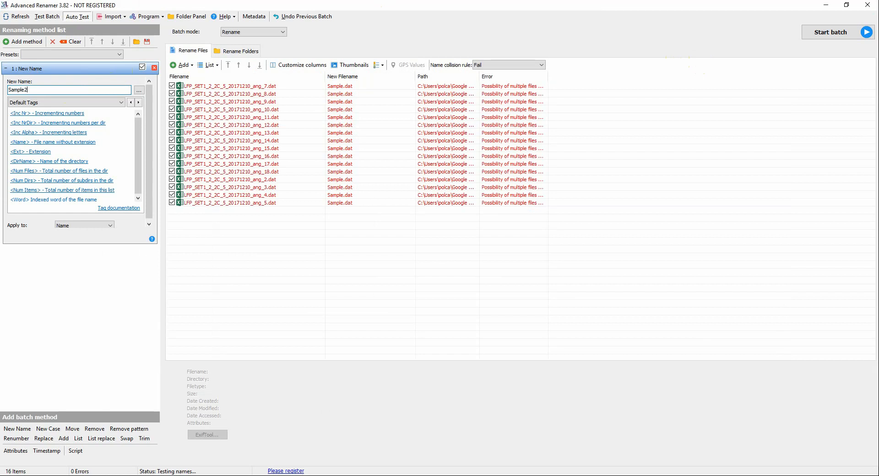
type("_")
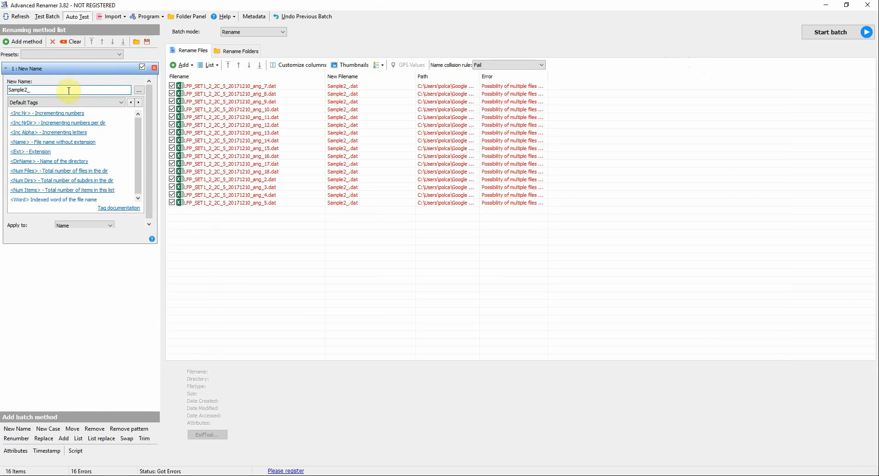
type("2C_5")
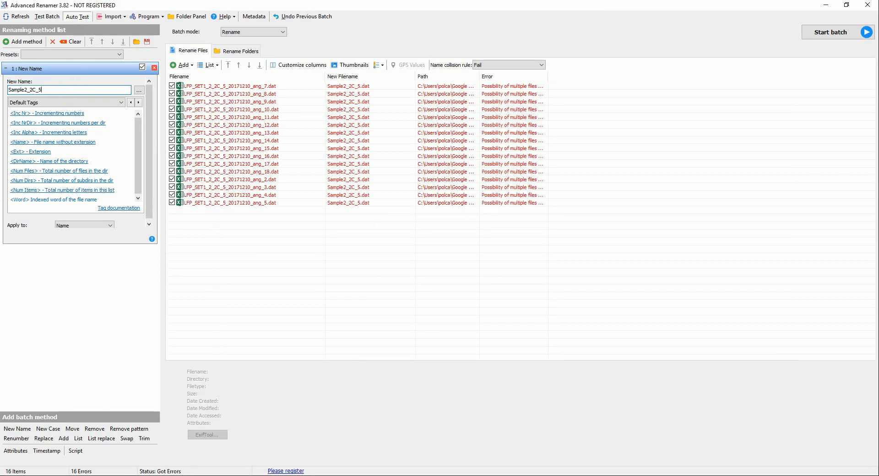
type("_ang")
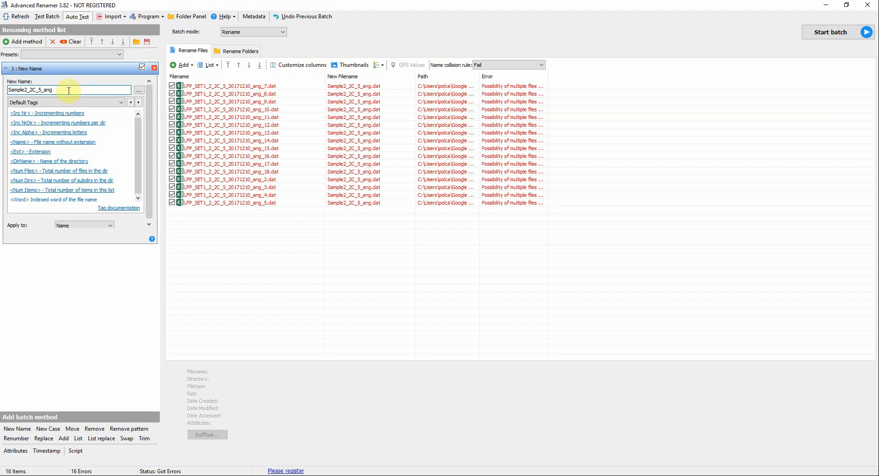
type("_")
left_click(45, 113)
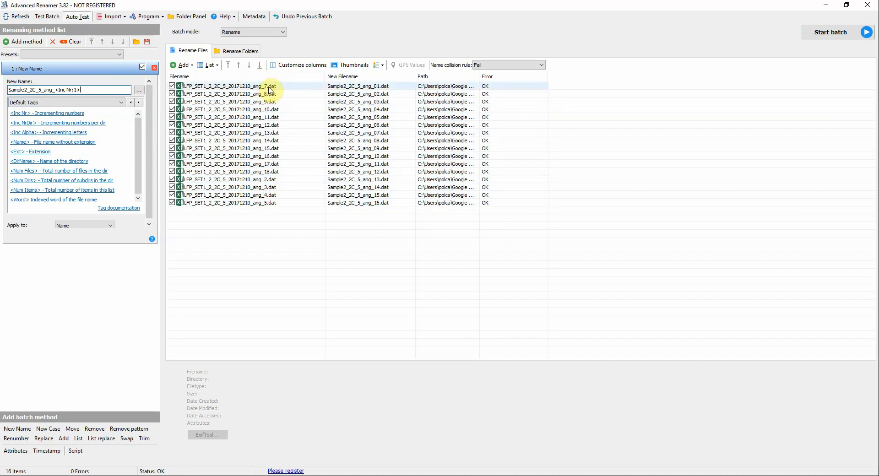
Step: Move the files ang_2 through ang_5 to the start of the rename list
left_click(256, 180)
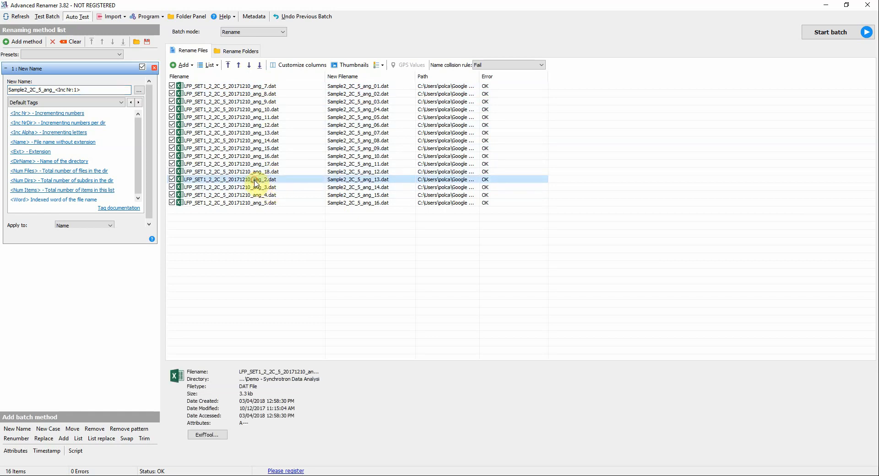
left_click(243, 204, "shift")
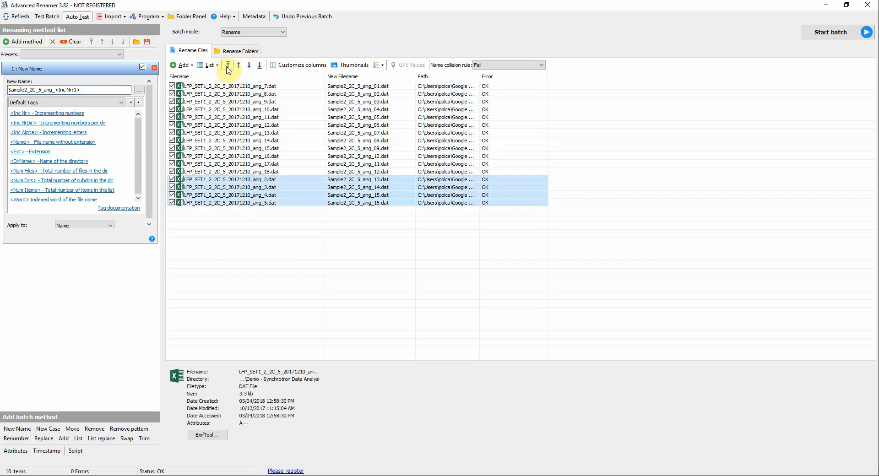
left_click(228, 66)
left_click(269, 94)
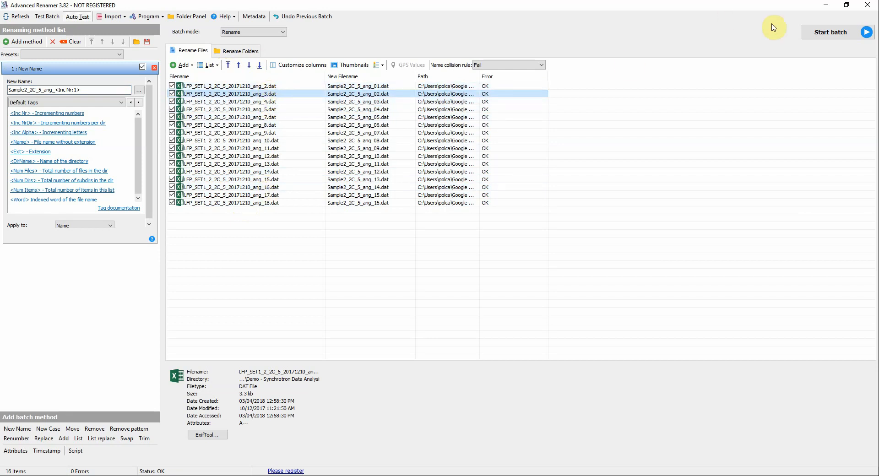
Step: Run the batch rename on the listed files, dismiss the progress report and close Advanced Renamer
left_click(821, 33)
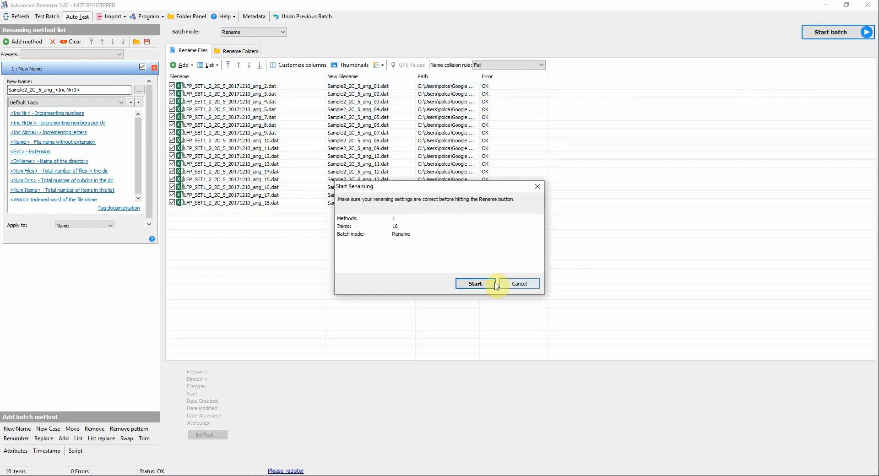
left_click(467, 286)
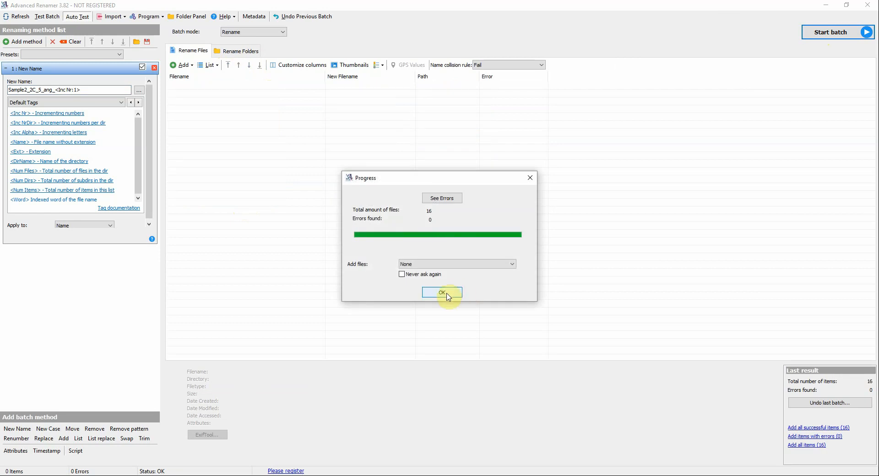
left_click(443, 293)
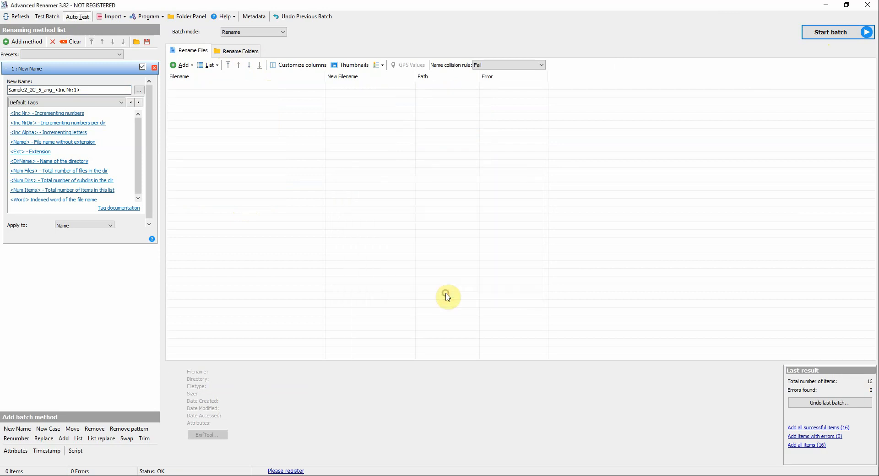
left_click(867, 5)
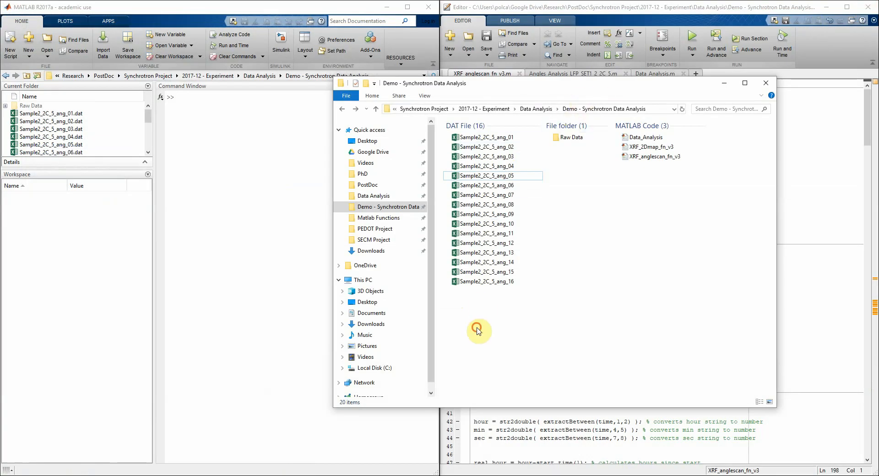